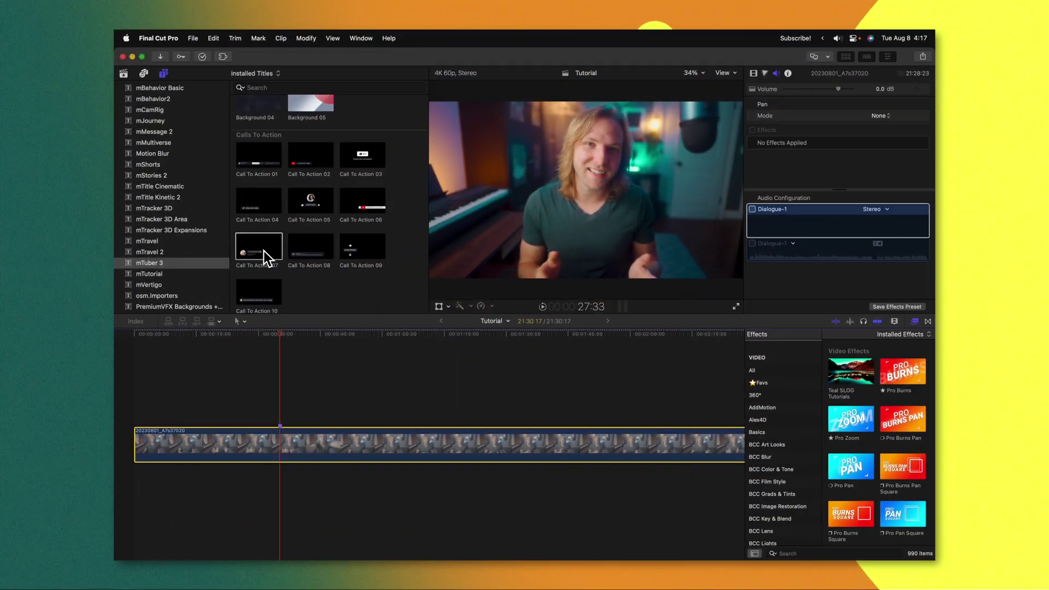
Place the mTuber 3 Call To Action 07 title above the talking-head clip at the playhead
{"action": "left_click_drag", "start_coordinate": [257, 244], "coordinate": [283, 382]}
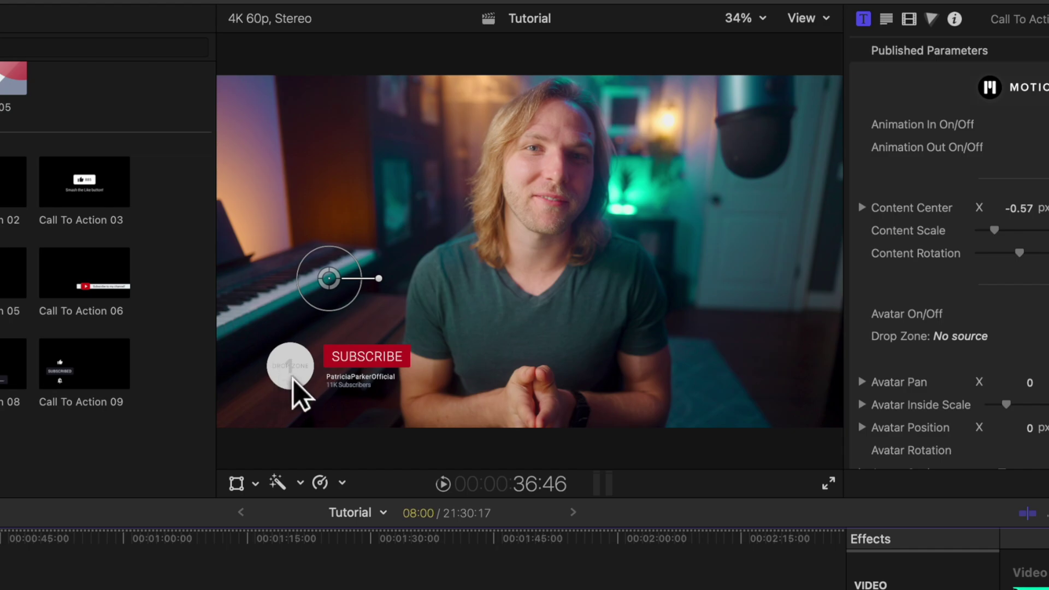
{"action": "key", "text": "space"}
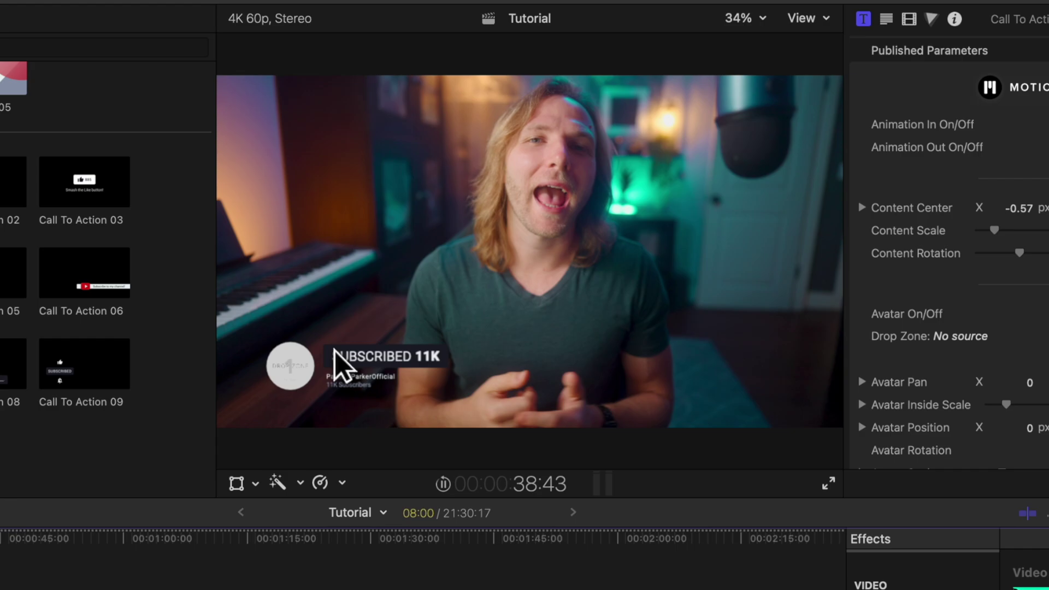
{"action": "key", "text": "space"}
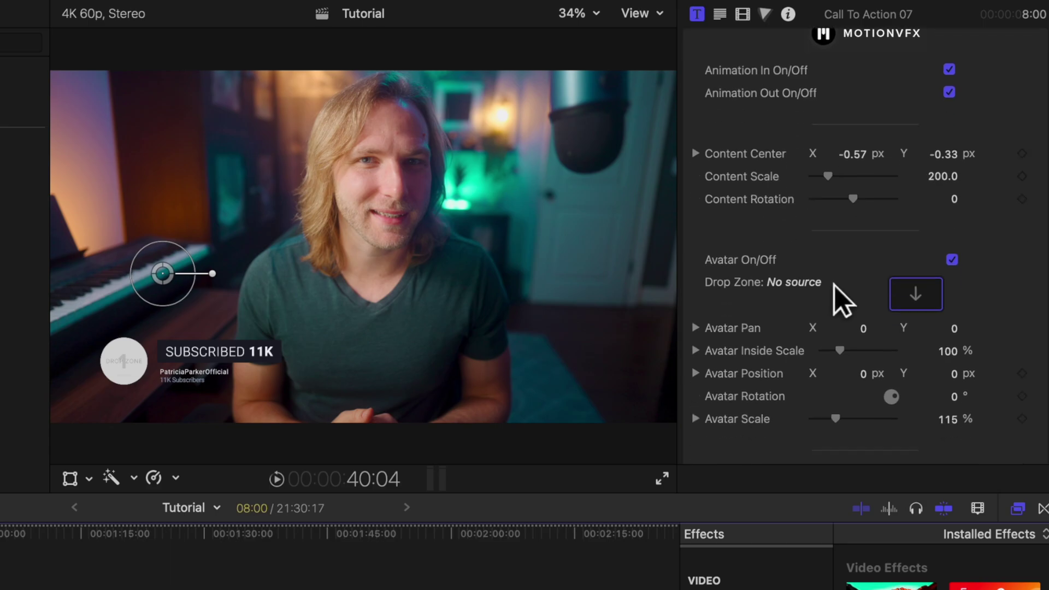
{"action": "scroll", "coordinate": [866, 330], "scroll_direction": "down", "scroll_amount": 8}
Replace the Text 01 channel name with THEFINALCUTBRO in the Inspector
{"action": "left_click", "coordinate": [941, 389]}
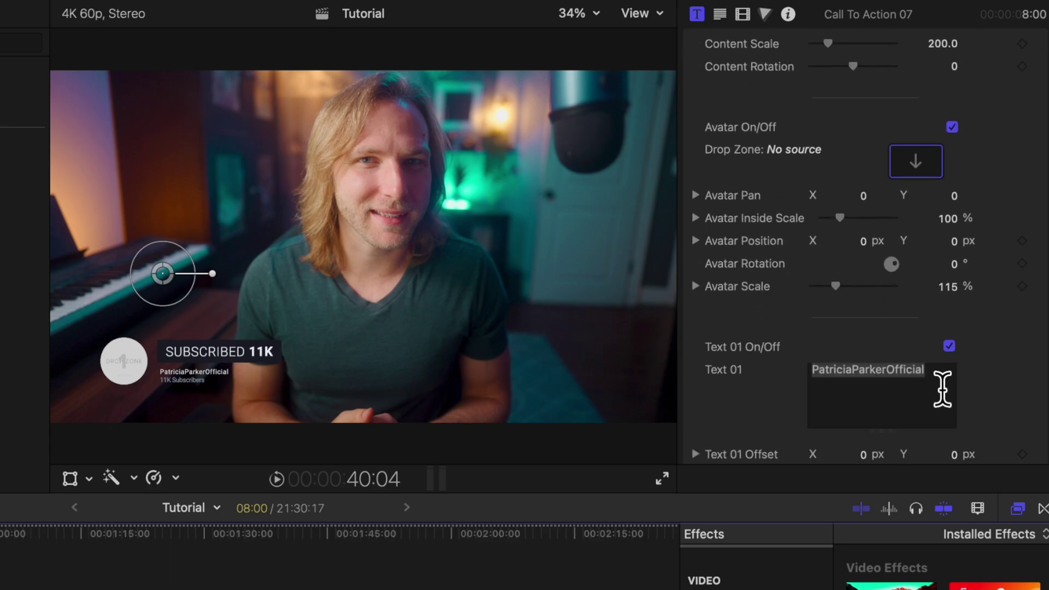
{"action": "type", "text": "THEFIN"}
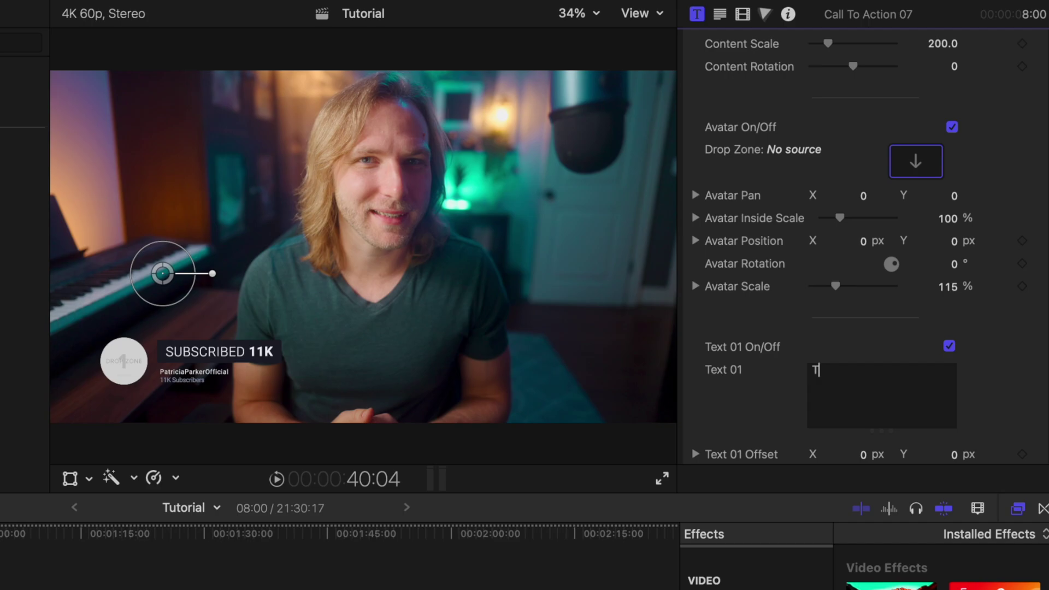
{"action": "type", "text": "ALCUT"}
{"action": "type", "text": "BRO"}
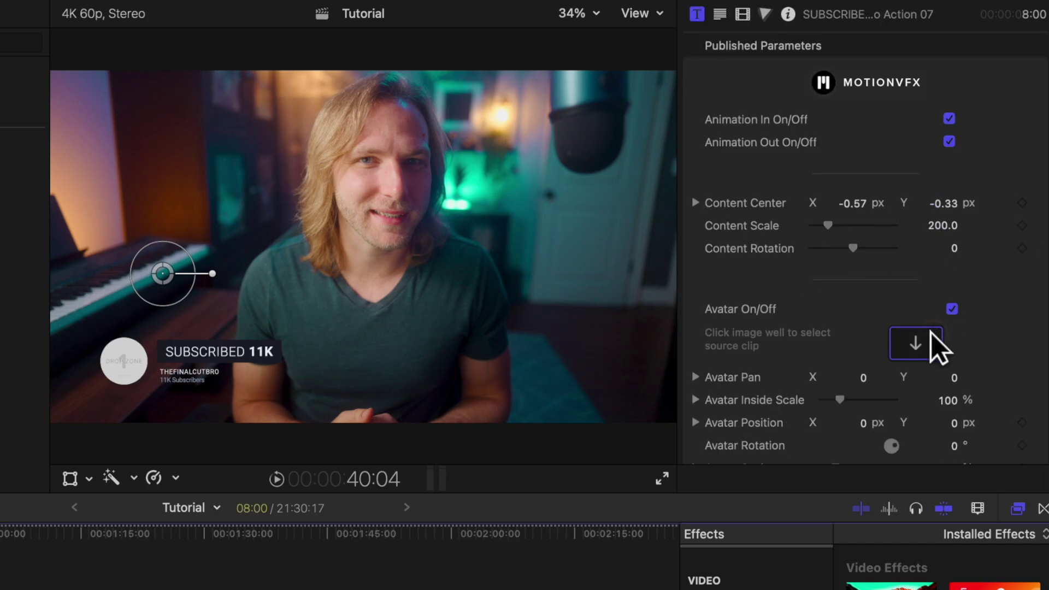
Apply the Headshot Profile v2 clip to the avatar drop zone and lower Avatar Inside Scale
{"action": "left_click", "coordinate": [931, 333]}
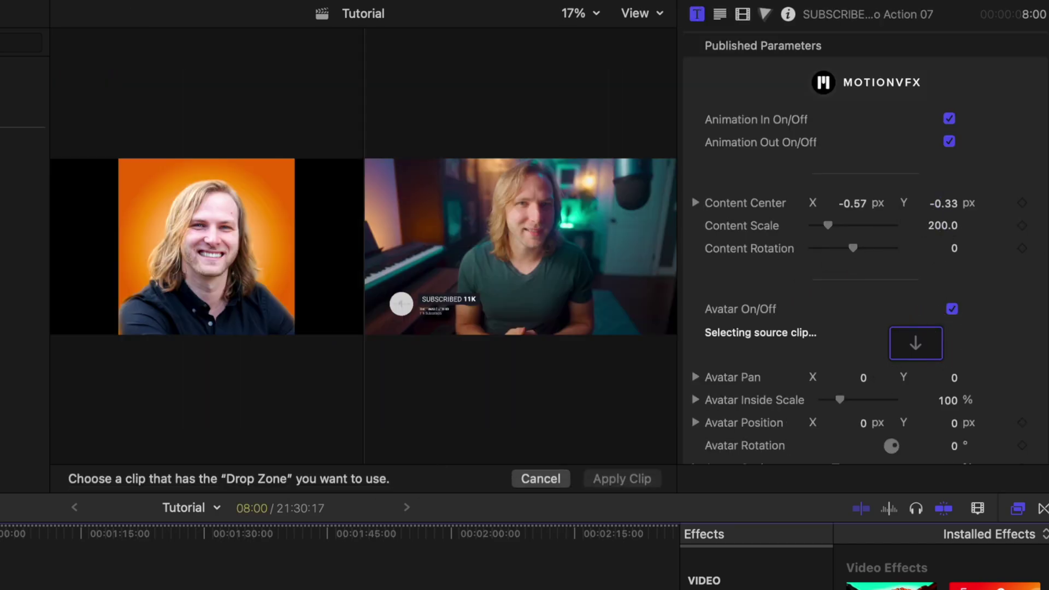
{"action": "left_click", "coordinate": [624, 477]}
{"action": "left_click_drag", "start_coordinate": [841, 400], "coordinate": [834, 401]}
{"action": "scroll", "coordinate": [834, 377], "scroll_direction": "down", "scroll_amount": 5}
{"action": "scroll", "coordinate": [835, 360], "scroll_direction": "down", "scroll_amount": 10}
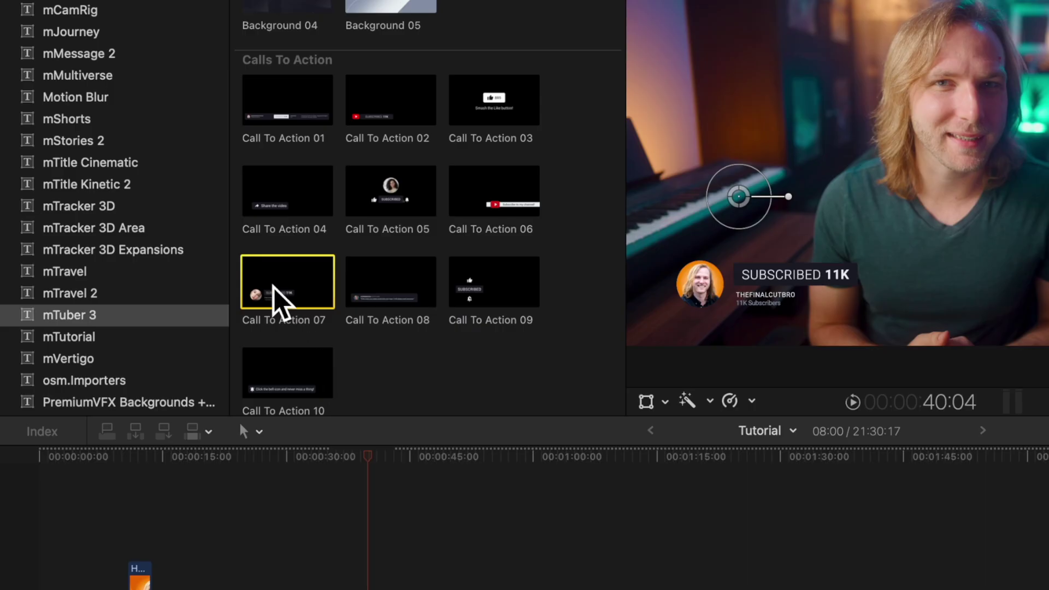
{"action": "right_click", "coordinate": [272, 281]}
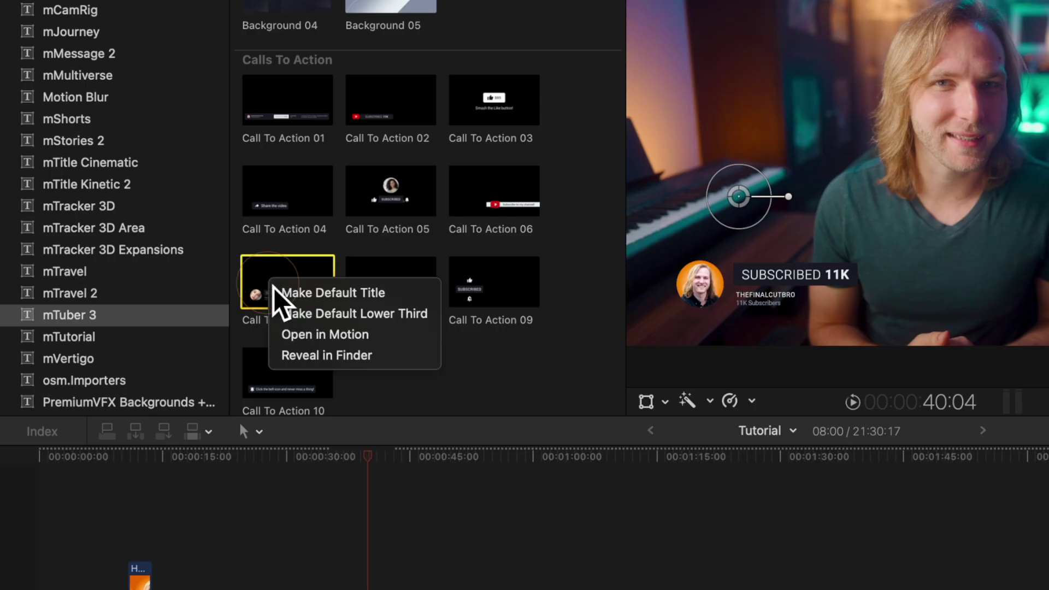
Open Call To Action 07 in Motion and show the Project's published parameters in the Inspector
{"action": "left_click", "coordinate": [306, 336]}
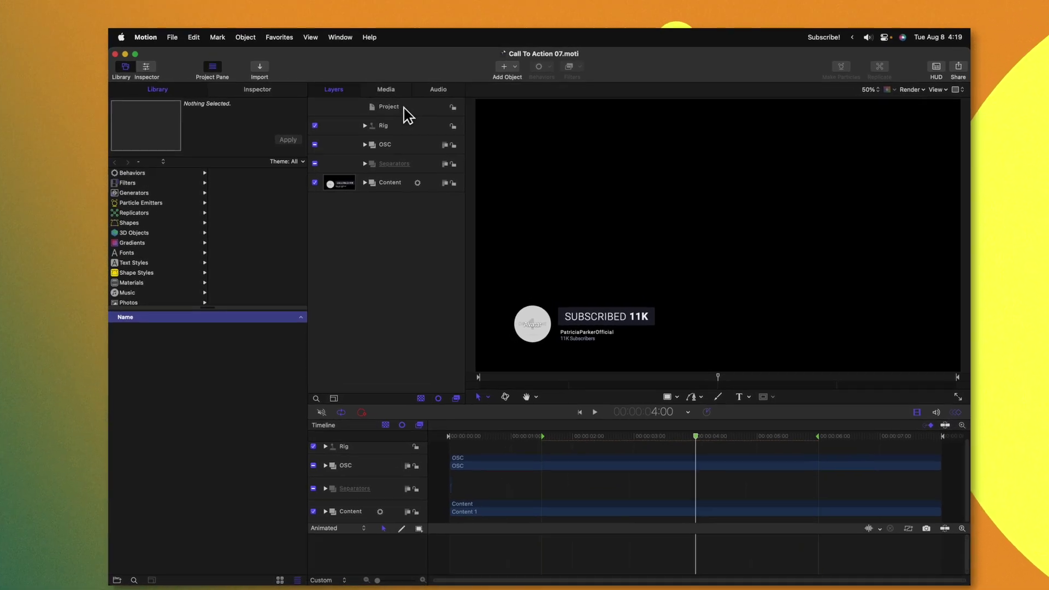
{"action": "left_click", "coordinate": [396, 106]}
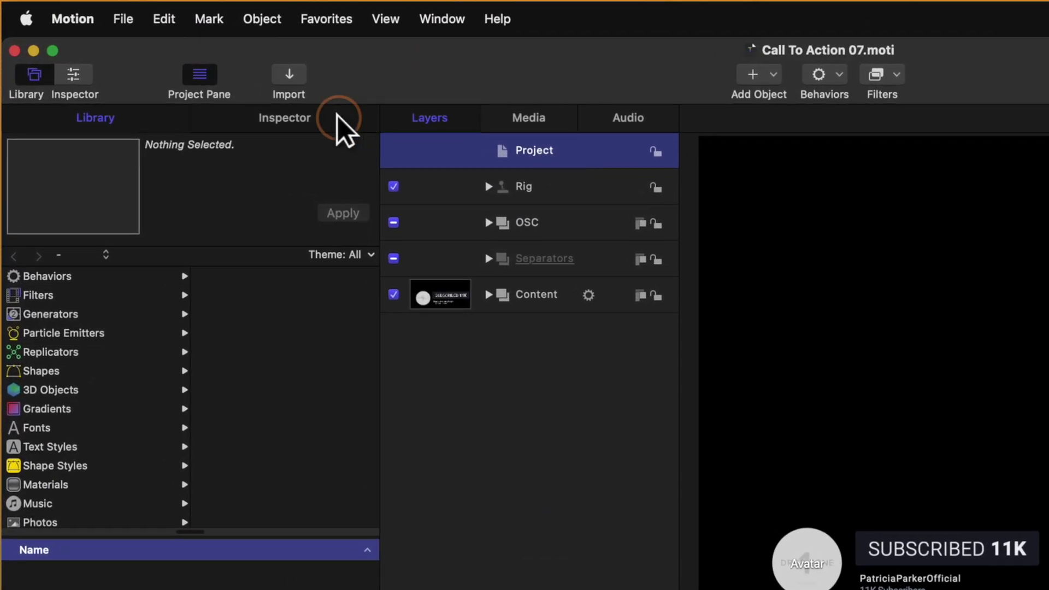
{"action": "left_click", "coordinate": [332, 112]}
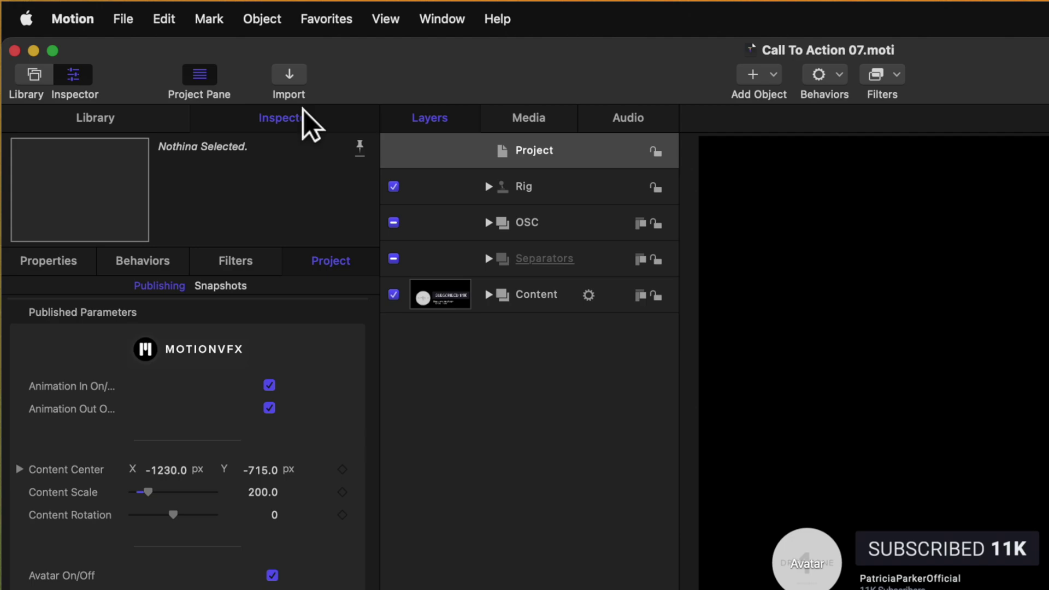
{"action": "scroll", "coordinate": [284, 372], "scroll_direction": "down", "scroll_amount": 2}
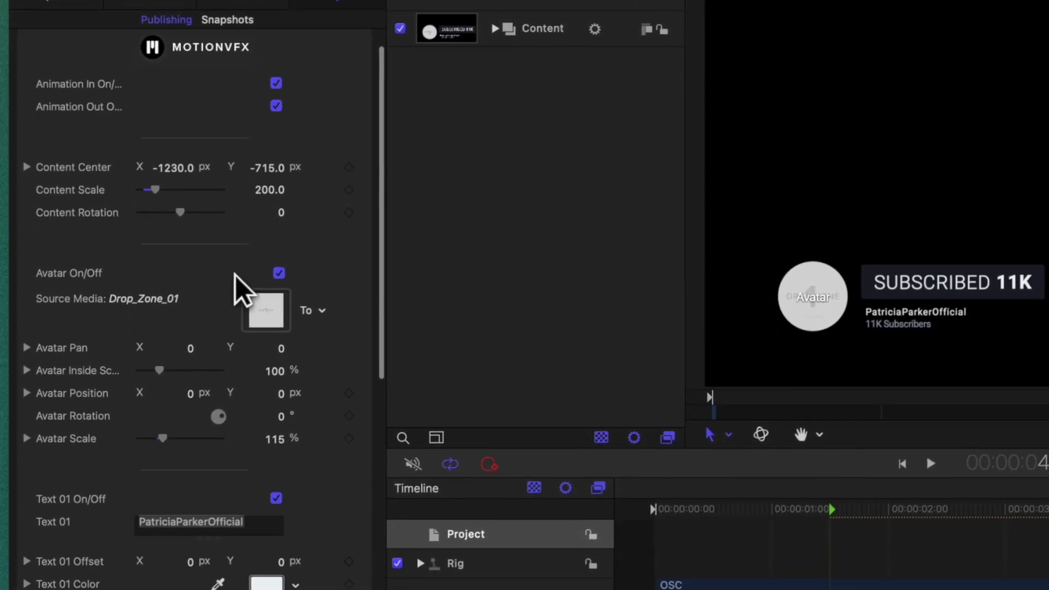
{"action": "scroll", "coordinate": [235, 275], "scroll_direction": "down", "scroll_amount": 5}
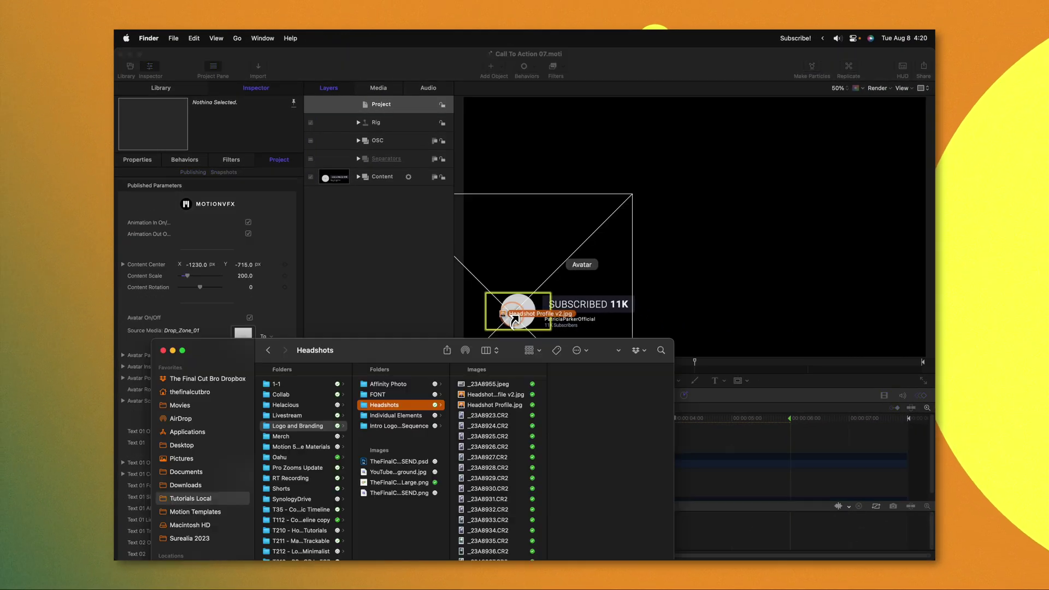
Drop Headshot Profile v2.jpg into the Avatar drop zone and edit Text 03 to SUBSCRIBED
{"action": "left_click_drag", "start_coordinate": [518, 314], "coordinate": [518, 314]}
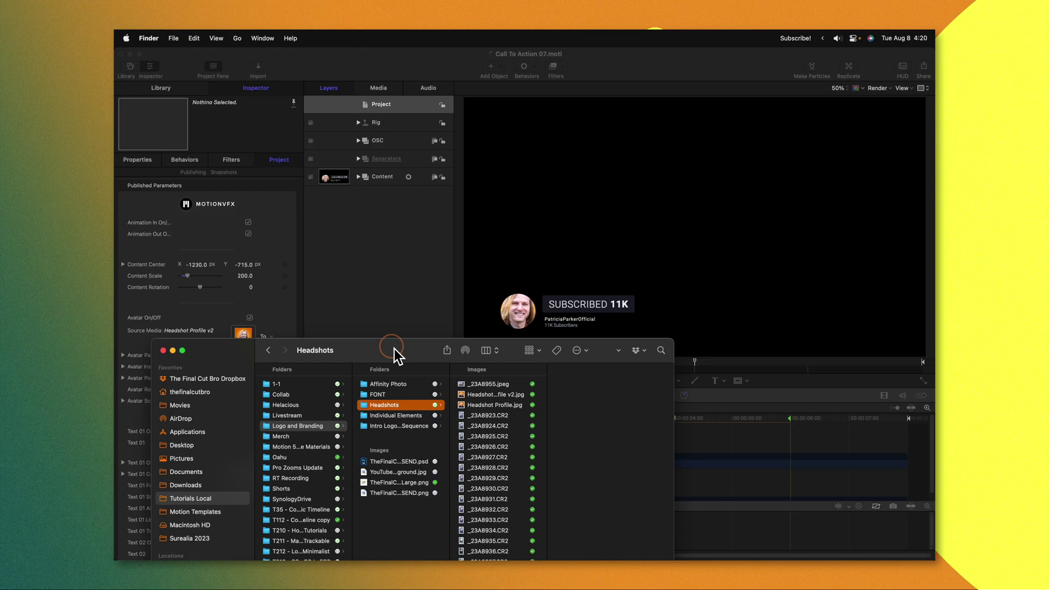
{"action": "key", "text": "super+w"}
{"action": "left_click", "coordinate": [187, 366]}
{"action": "scroll", "coordinate": [213, 437], "scroll_direction": "down", "scroll_amount": 1}
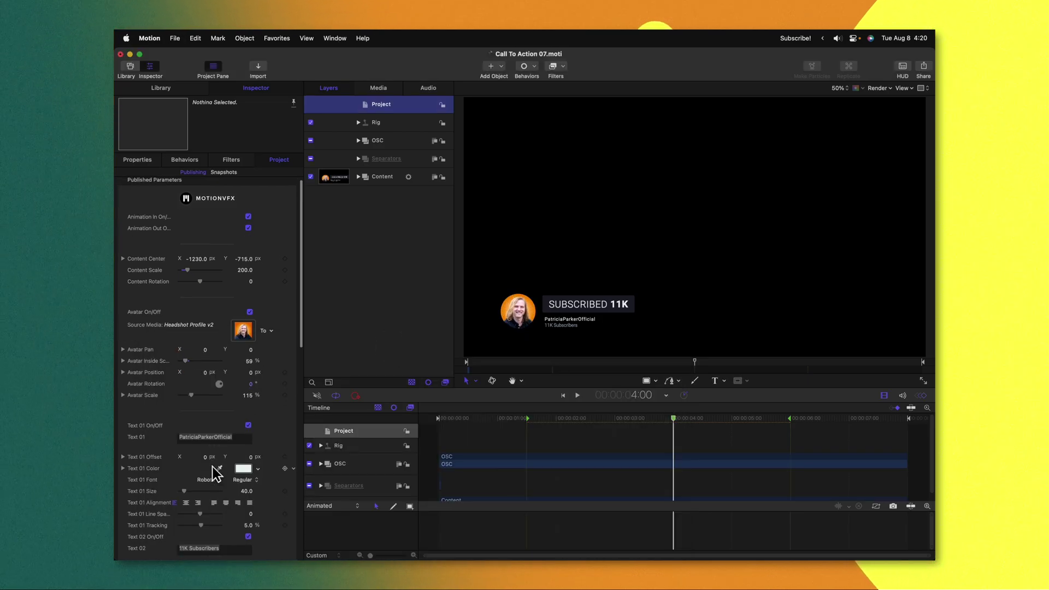
{"action": "type", "text": "The"}
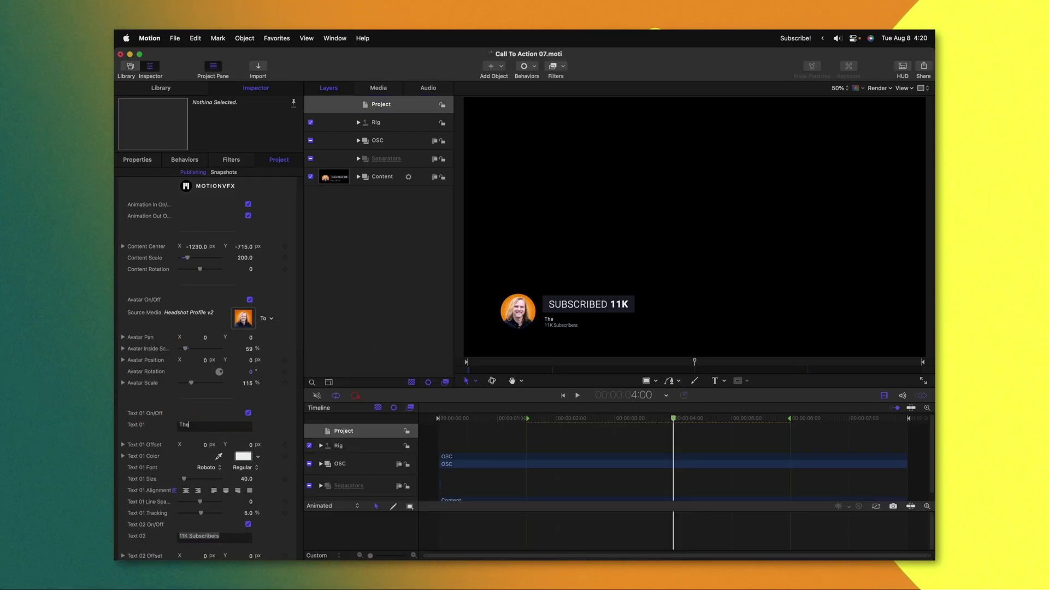
{"action": "type", "text": "FinalCutBro"}
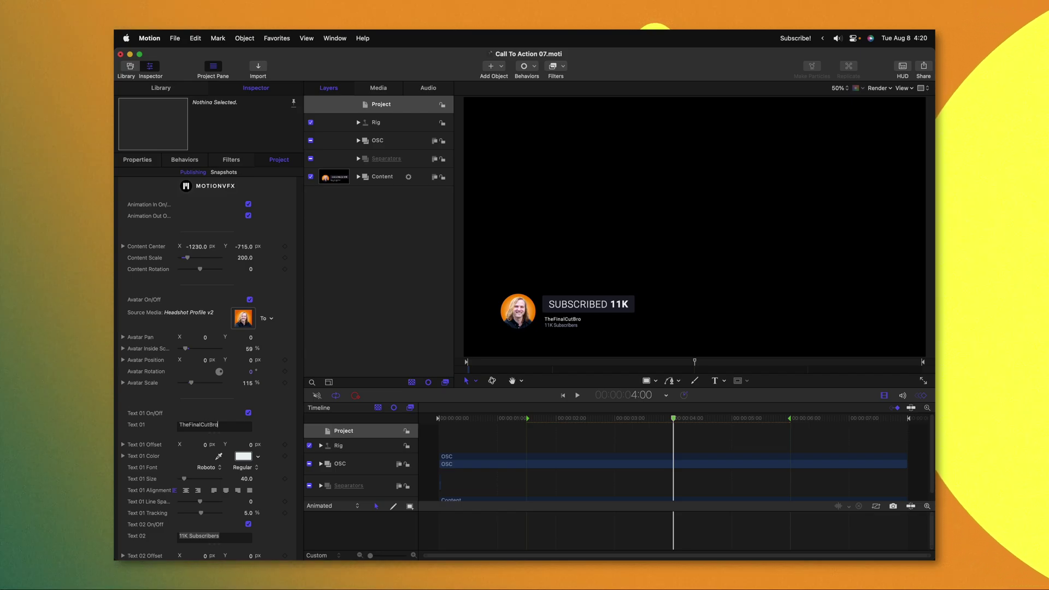
{"action": "scroll", "coordinate": [155, 430], "scroll_direction": "down", "scroll_amount": 10}
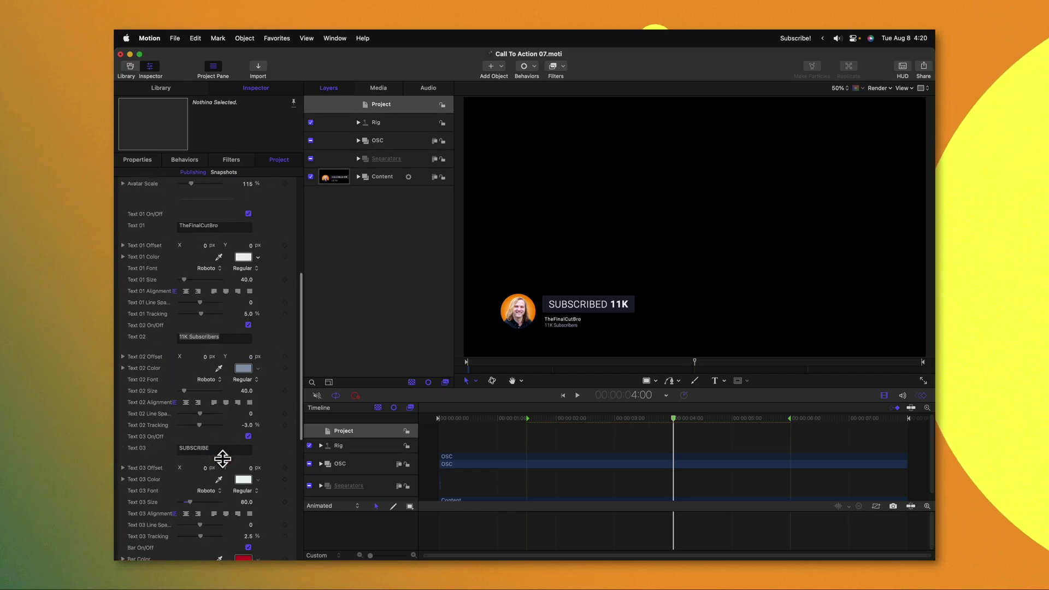
{"action": "type", "text": "D"}
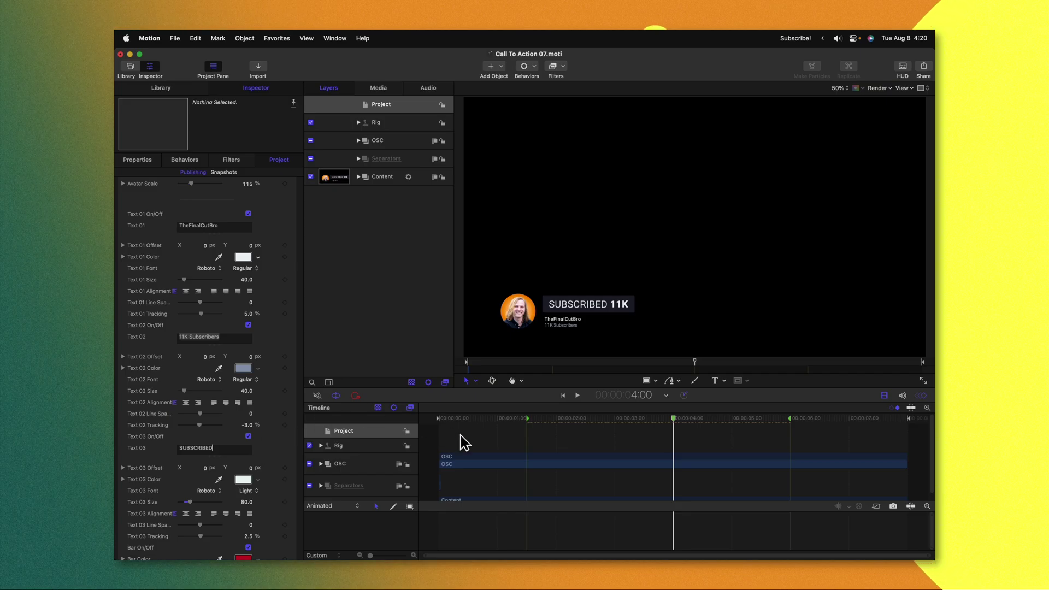
Change Text 04 to UN-SUBSCRIBED in Light at size 65 and make the bar orange
{"action": "scroll", "coordinate": [222, 473], "scroll_direction": "down", "scroll_amount": 2}
{"action": "scroll", "coordinate": [222, 486], "scroll_direction": "down", "scroll_amount": 2}
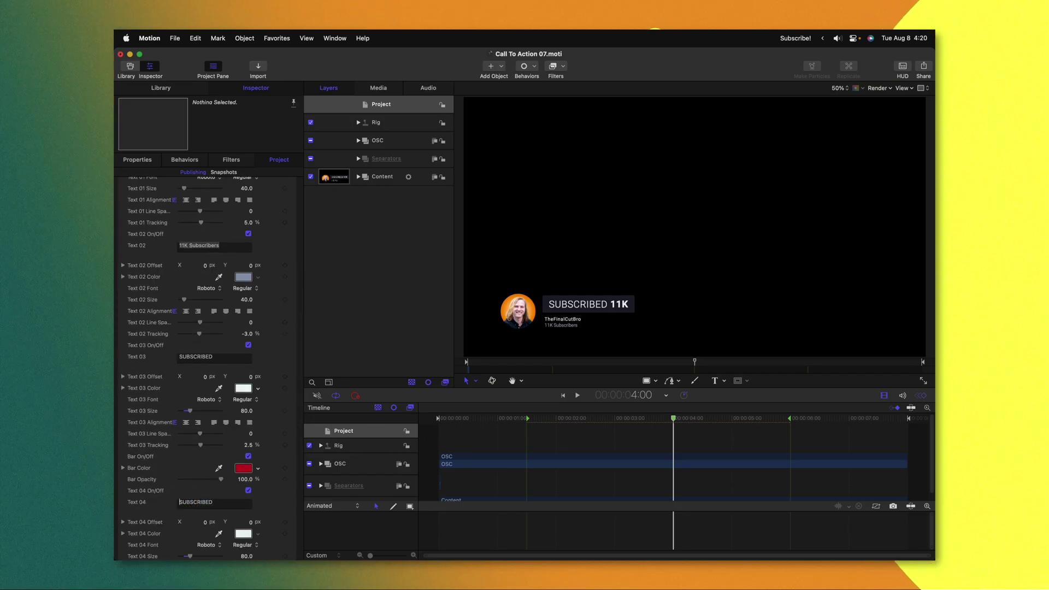
{"action": "type", "text": "UN-"}
{"action": "scroll", "coordinate": [207, 481], "scroll_direction": "down", "scroll_amount": 1}
{"action": "scroll", "coordinate": [226, 524], "scroll_direction": "down", "scroll_amount": 1}
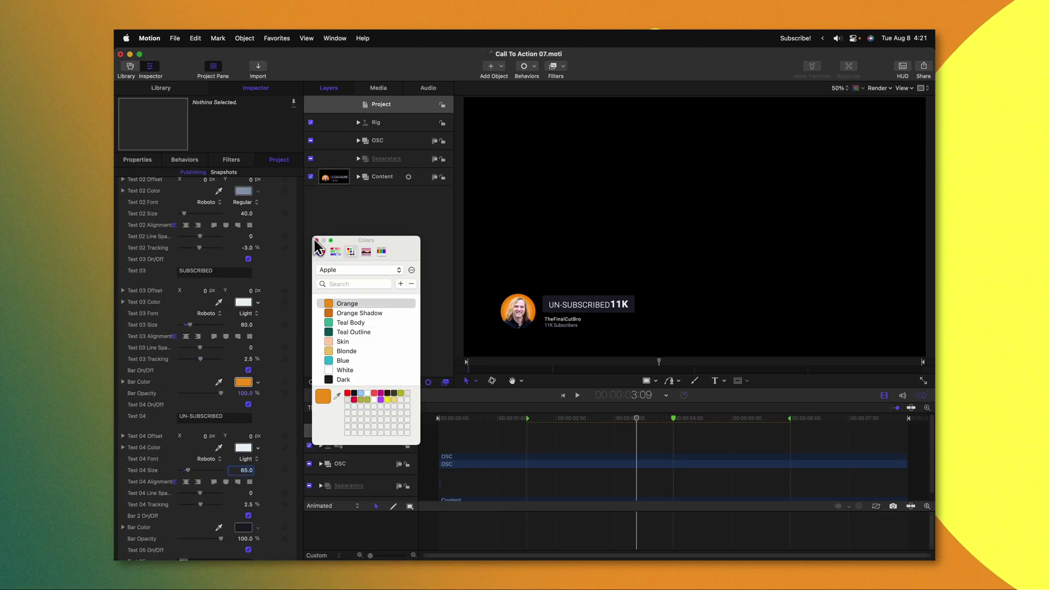
{"action": "left_click", "coordinate": [317, 241]}
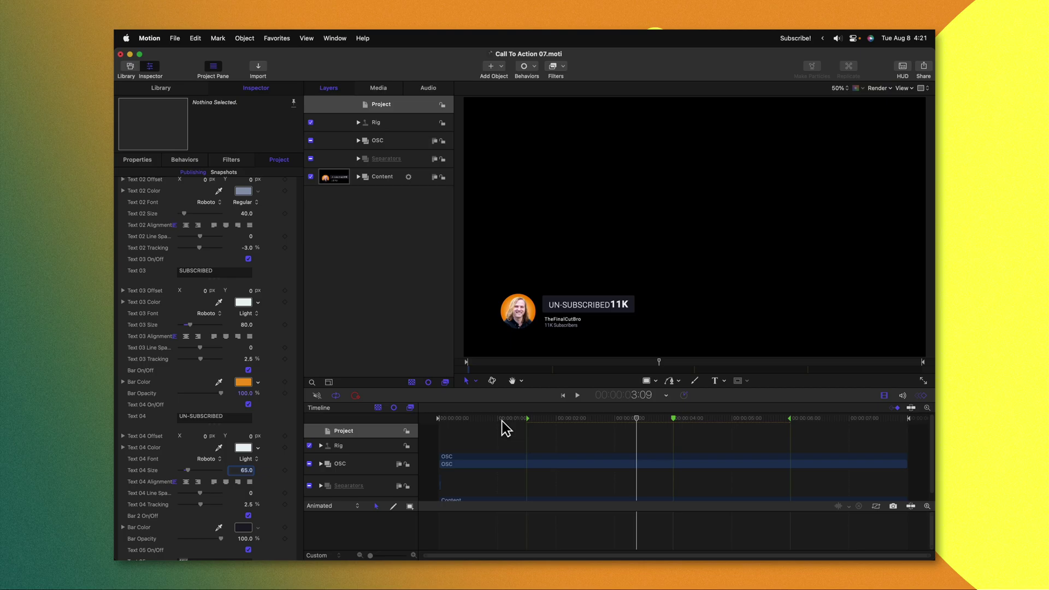
{"action": "left_click_drag", "start_coordinate": [501, 420], "coordinate": [524, 407]}
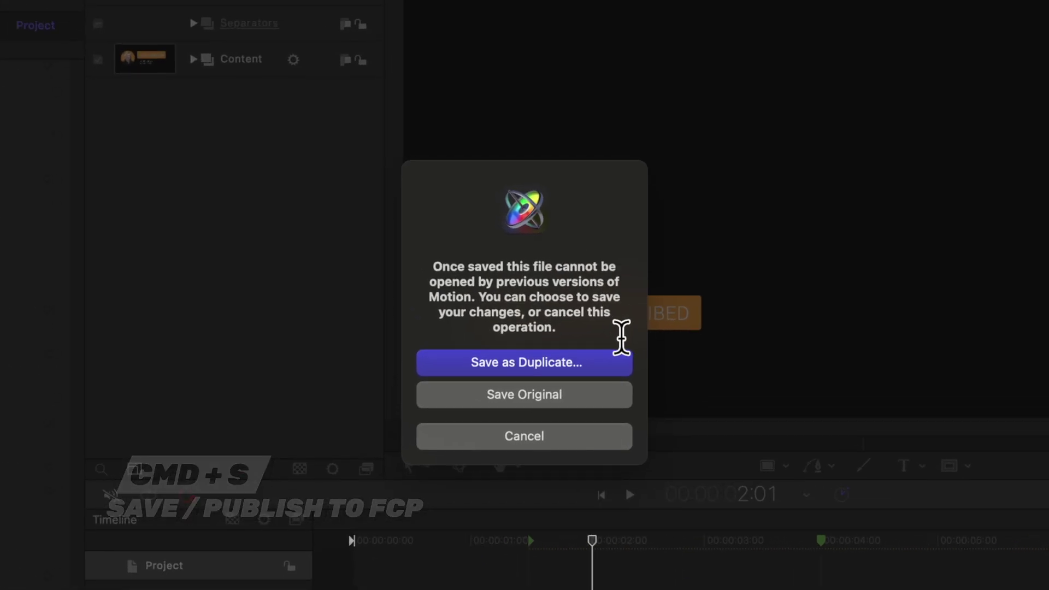
Save a duplicate named ⭐FinalCutBro Lower Third under the ⭐Favs category and publish it
{"action": "left_click", "coordinate": [522, 367]}
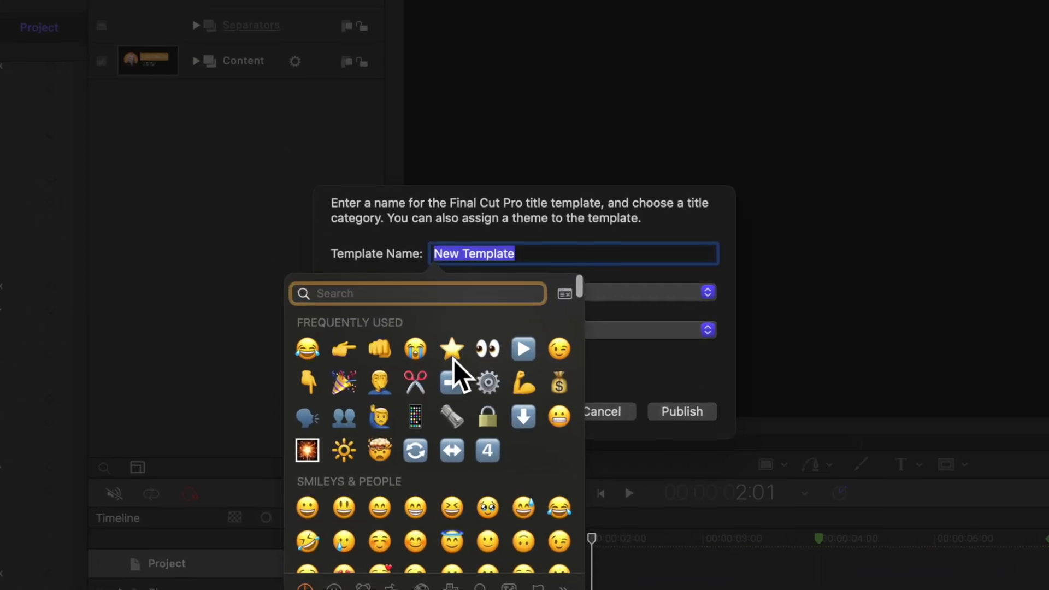
{"action": "key", "text": "Escape"}
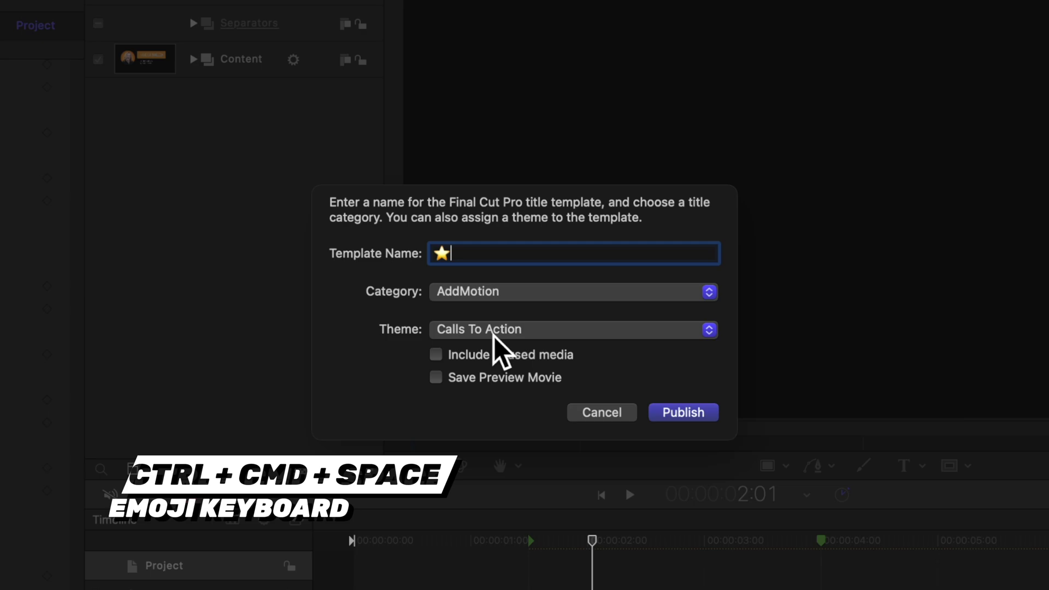
{"action": "type", "text": "FinalCutBro Lowe"}
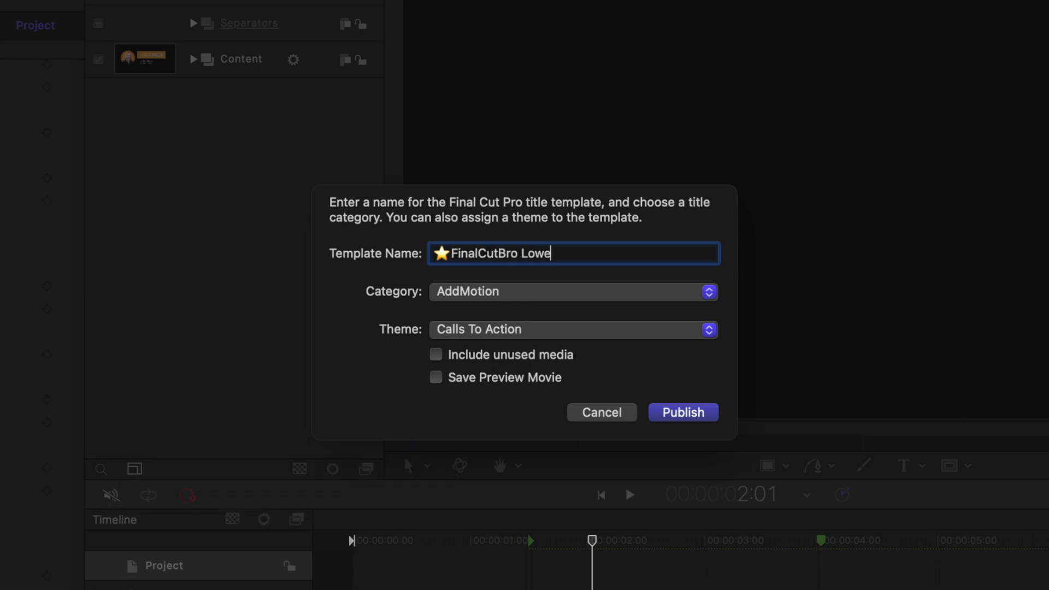
{"action": "type", "text": "r Third"}
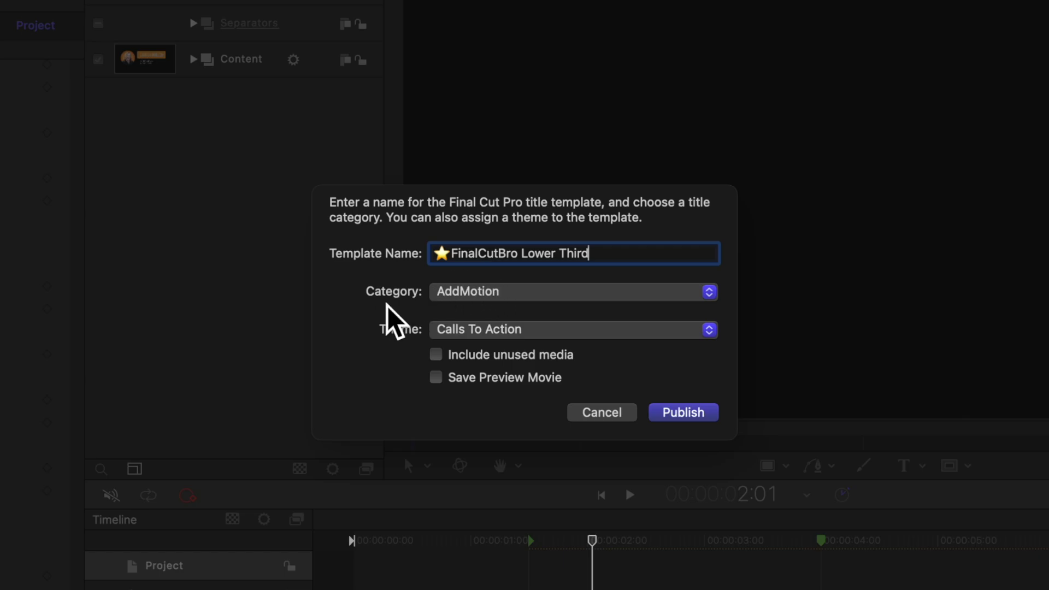
{"action": "left_click", "coordinate": [434, 295]}
{"action": "scroll", "coordinate": [450, 303], "scroll_direction": "down", "scroll_amount": 10}
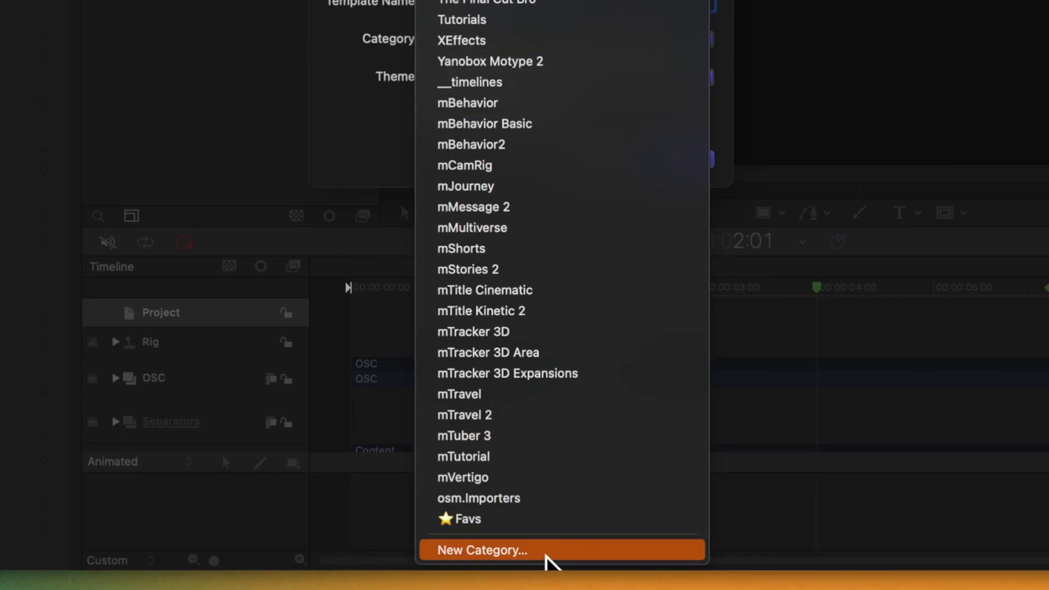
{"action": "left_click", "coordinate": [499, 519]}
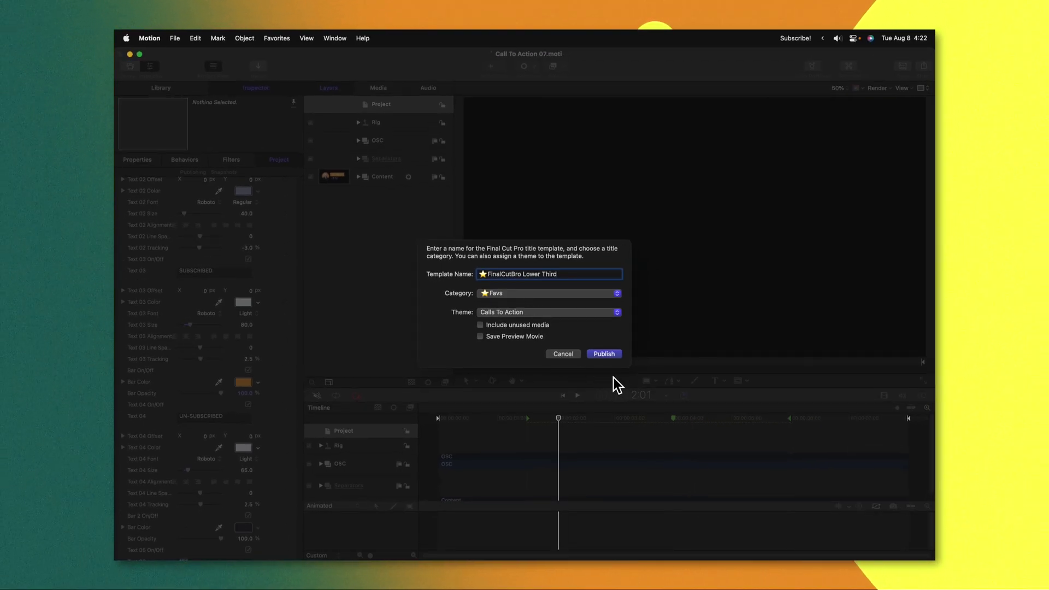
{"action": "left_click", "coordinate": [603, 353]}
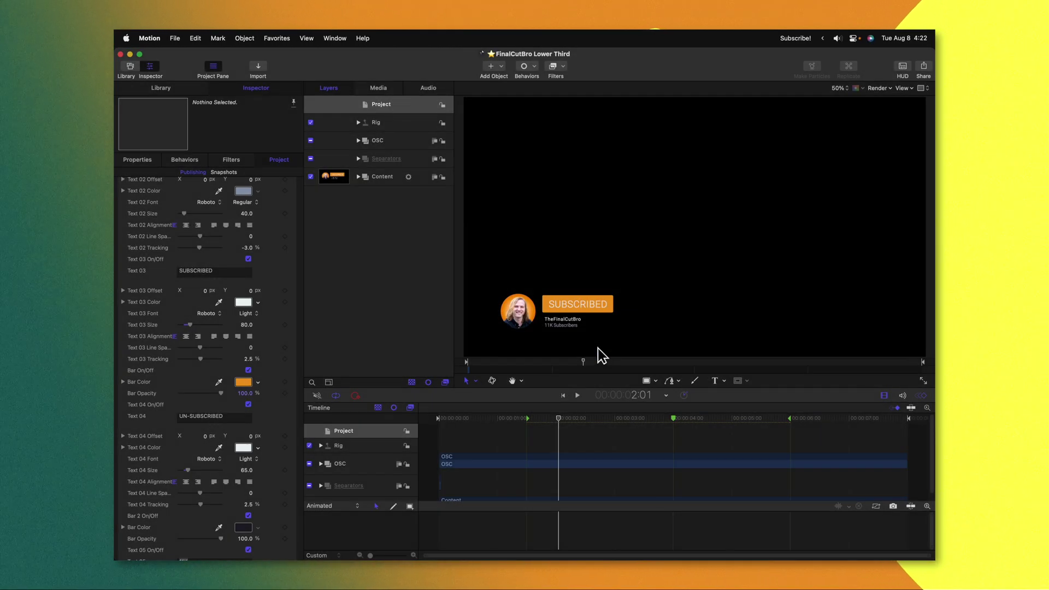
Drag ⭐FinalCutBro Lower Third from ⭐Favs above the tutorial clip and play its animation
{"action": "left_click", "coordinate": [469, 544]}
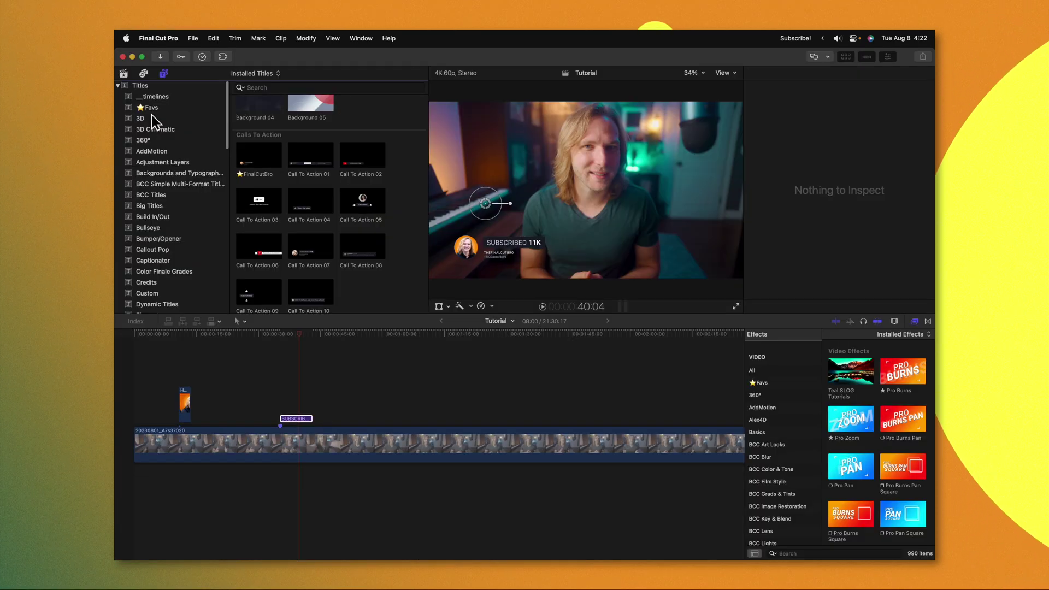
{"action": "left_click", "coordinate": [150, 109]}
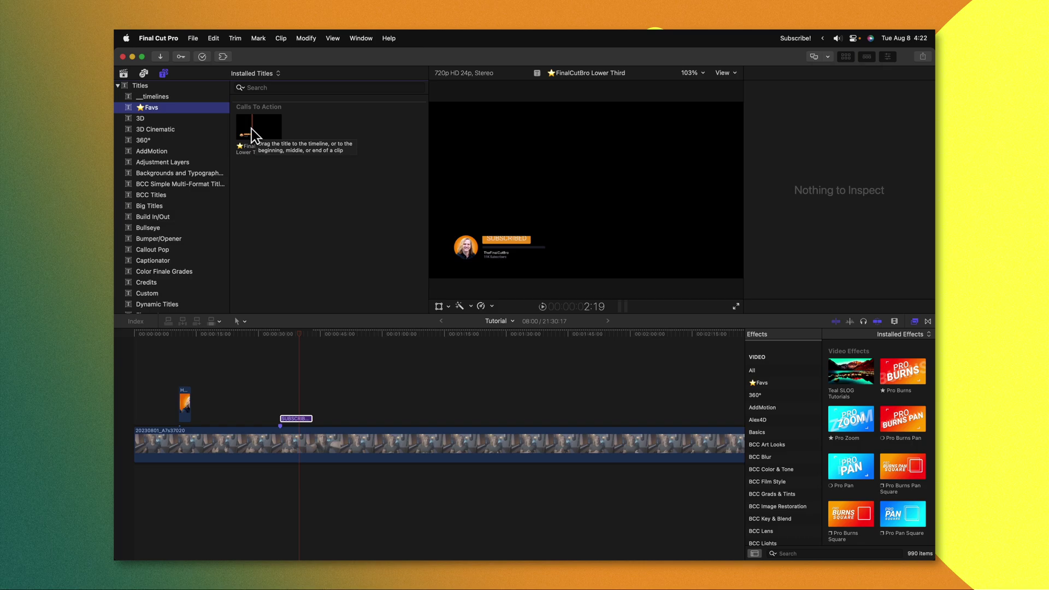
{"action": "left_click_drag", "start_coordinate": [249, 126], "coordinate": [343, 398]}
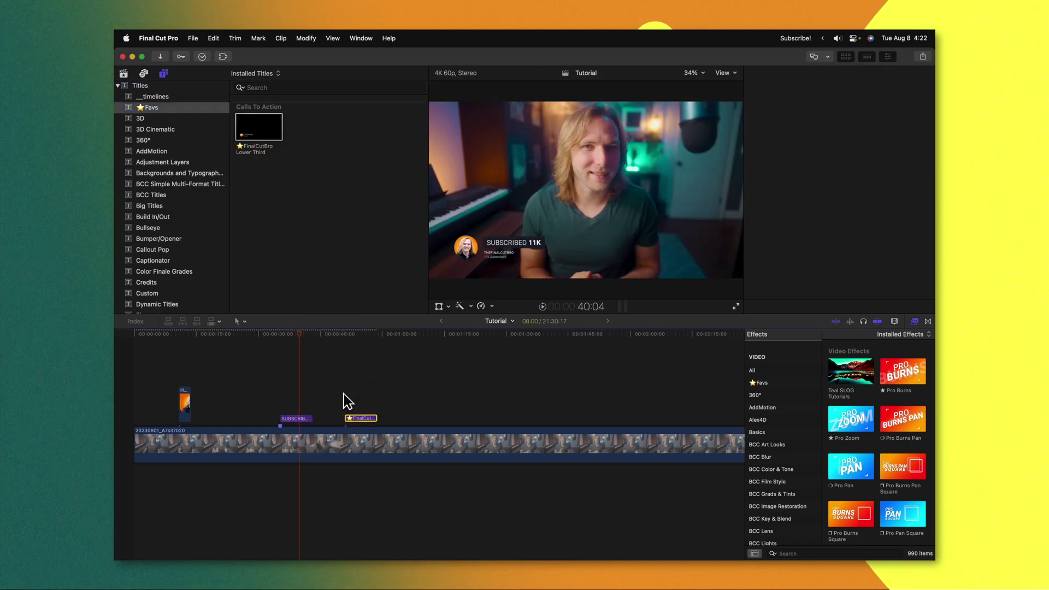
{"action": "left_click", "coordinate": [346, 331]}
{"action": "key", "text": "space"}
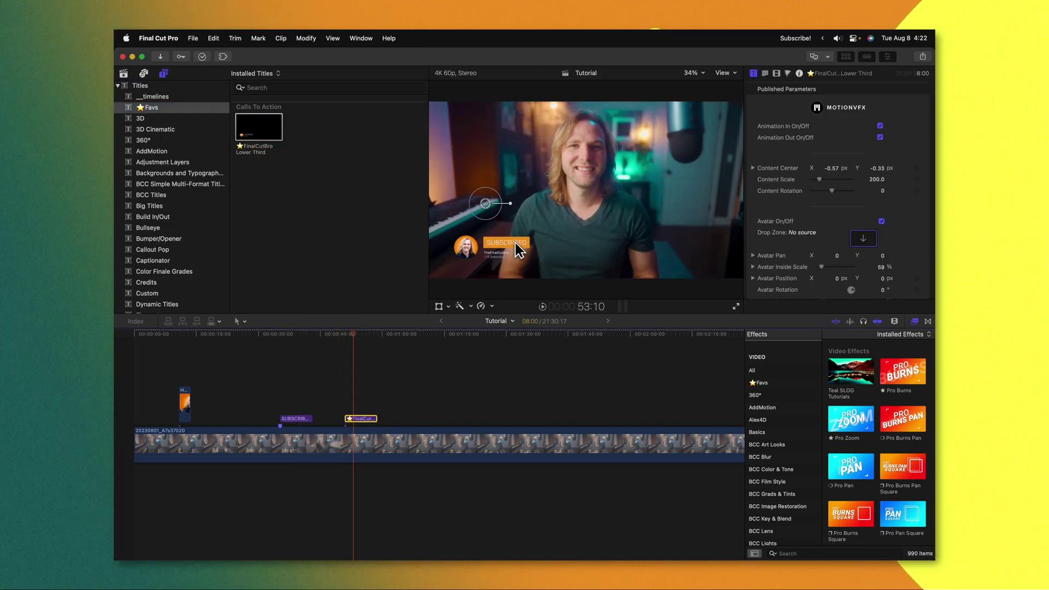